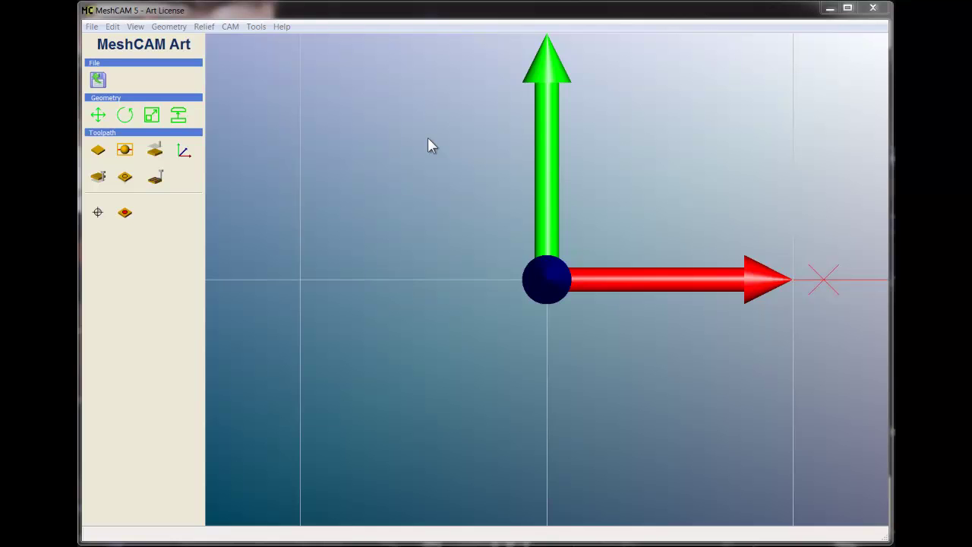
# - Open CarbSpacer.stl in inch units and set it up as a 3 Axis job
pyautogui.click(91, 27)
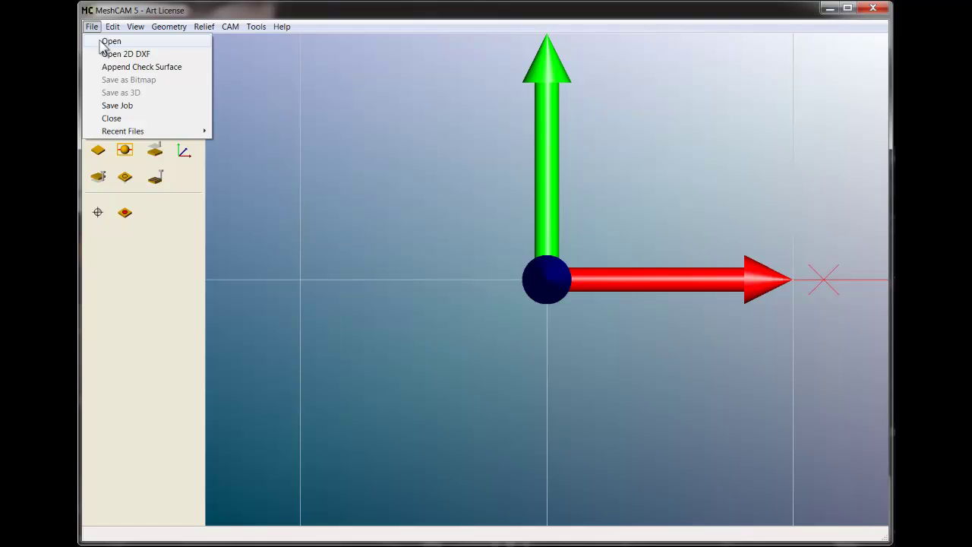
pyautogui.click(111, 42)
pyautogui.click(445, 166)
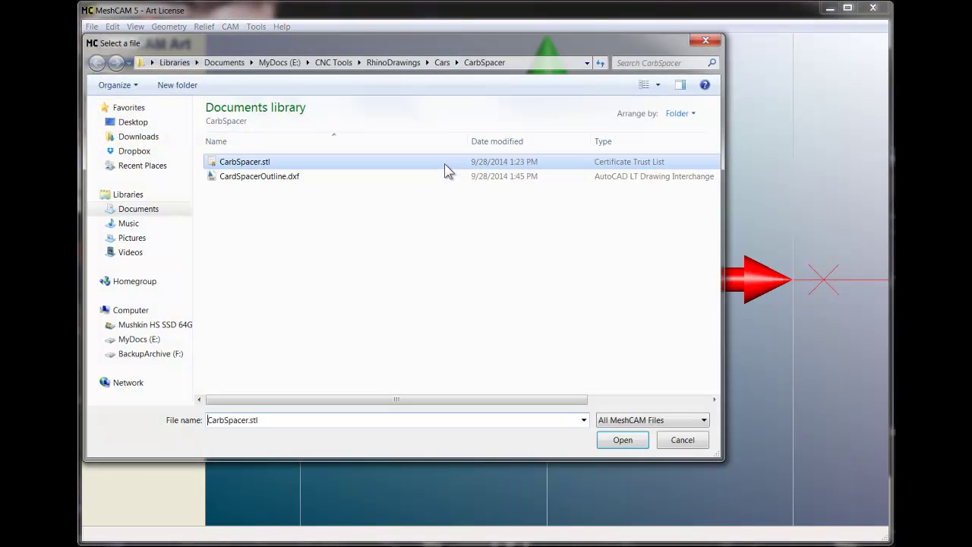
pyautogui.click(636, 442)
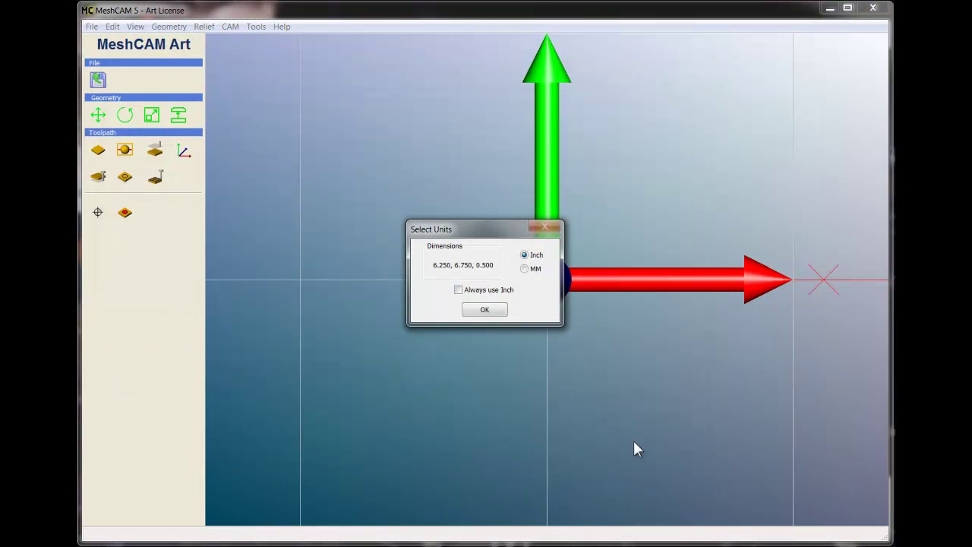
pyautogui.click(484, 311)
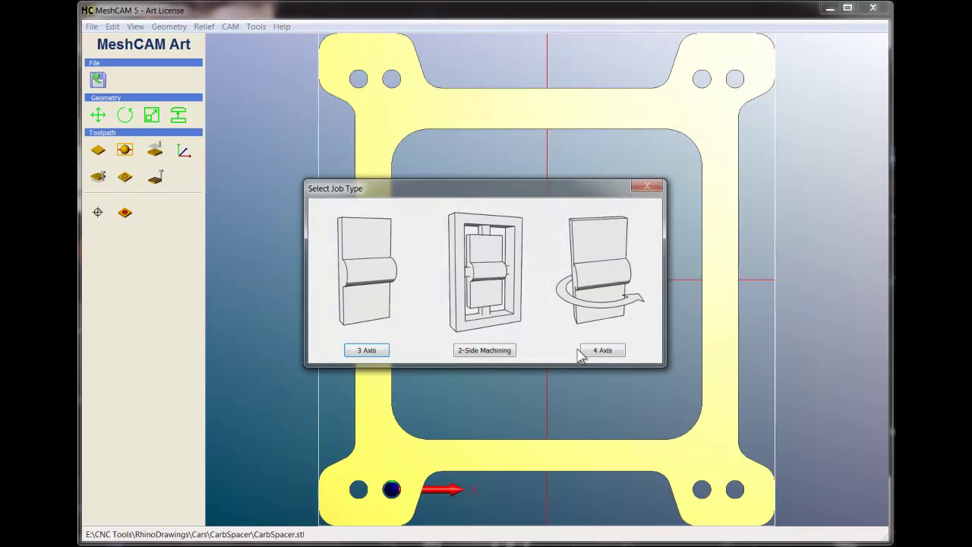
pyautogui.moveTo(522, 191); pyautogui.dragTo(539, 546)
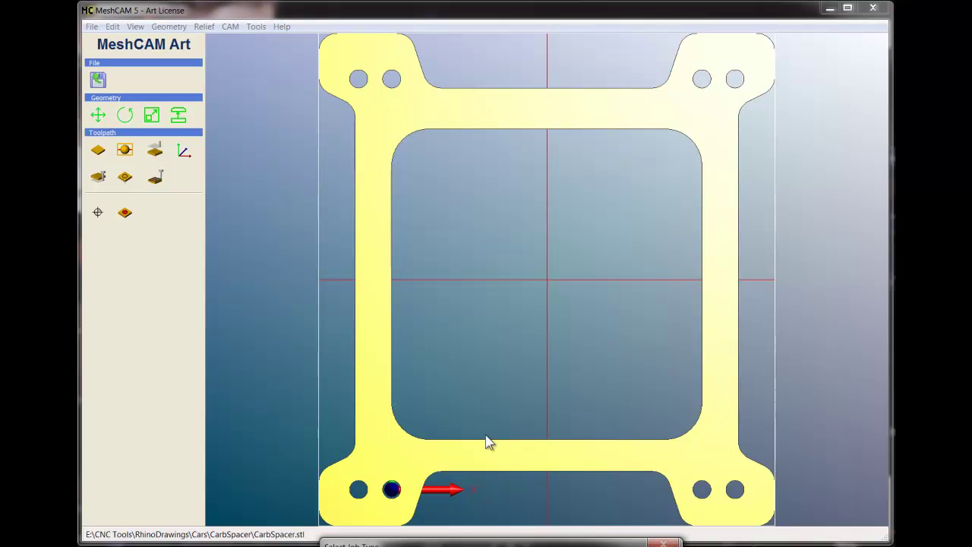
pyautogui.moveTo(508, 545); pyautogui.dragTo(550, 178)
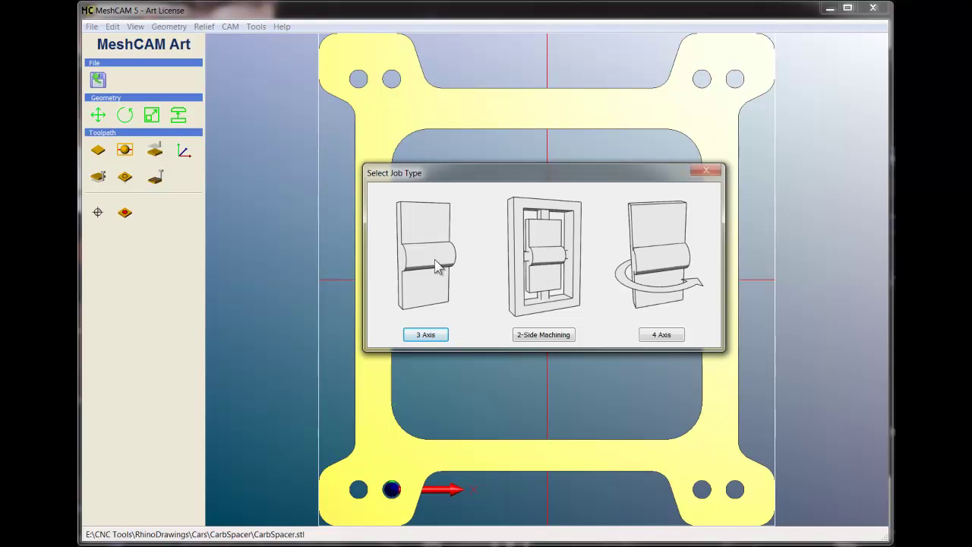
pyautogui.click(427, 335)
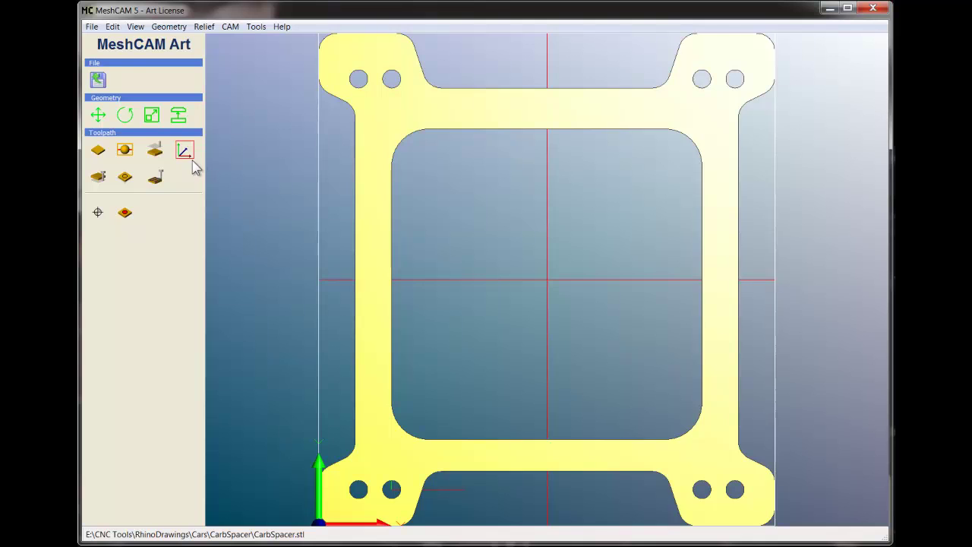
# - Define the stock with a Z thickness of 0.625 in
pyautogui.click(98, 151)
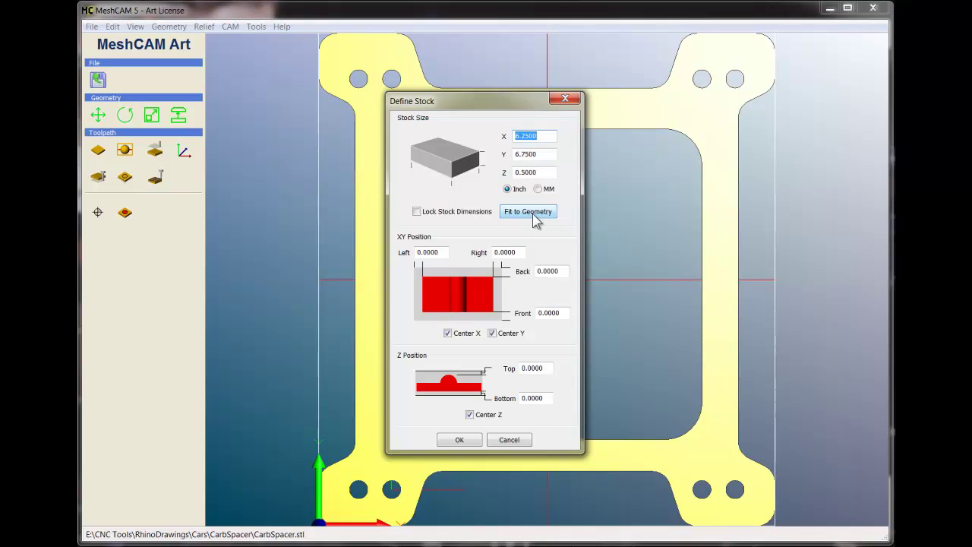
pyautogui.click(527, 173)
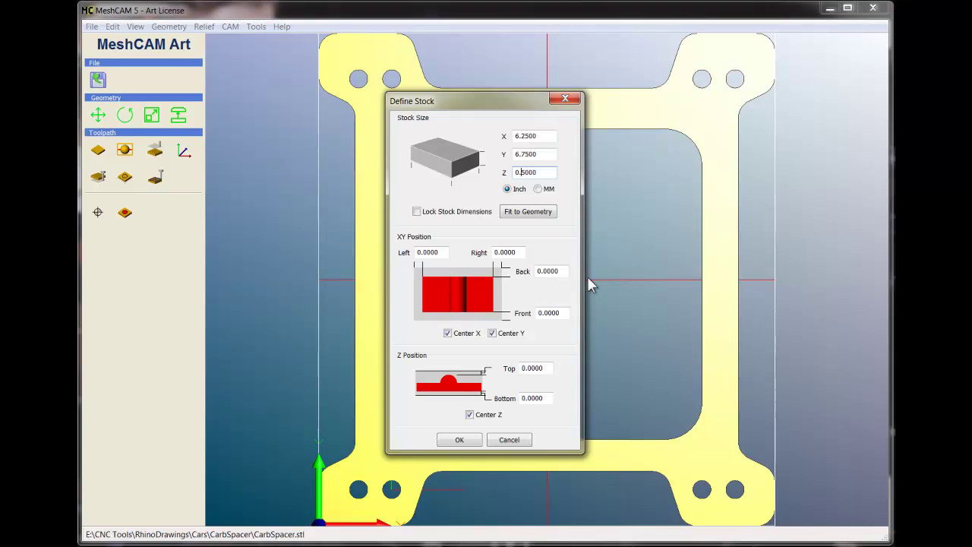
pyautogui.write('62')
pyautogui.click(459, 442)
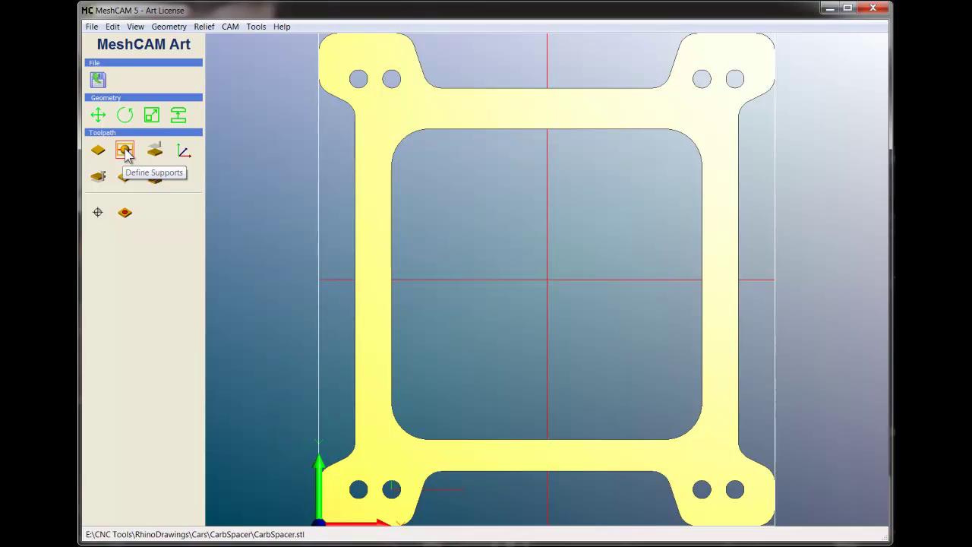
# - Accept a retract height of 0.1000 in above the stock and program zero at the stock's top front-left corner
pyautogui.click(156, 152)
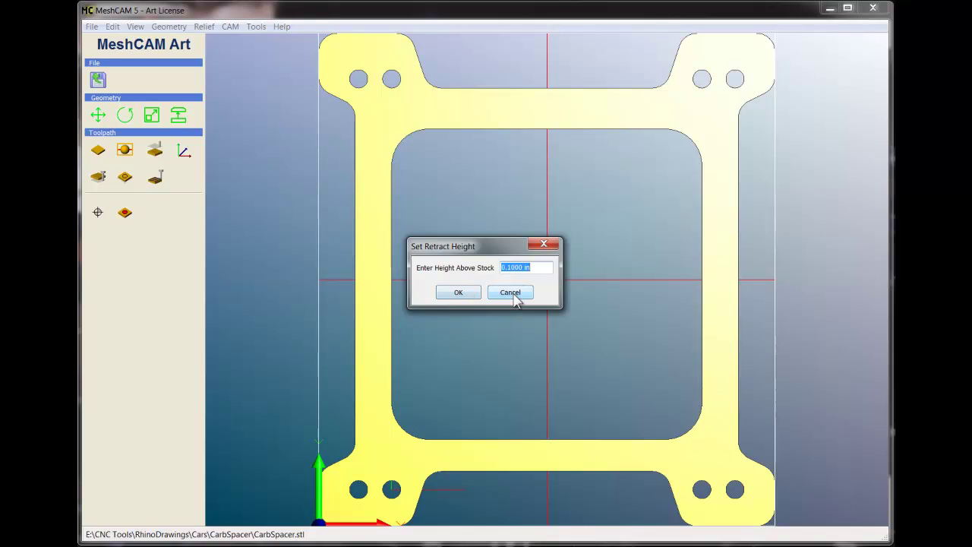
pyautogui.click(466, 294)
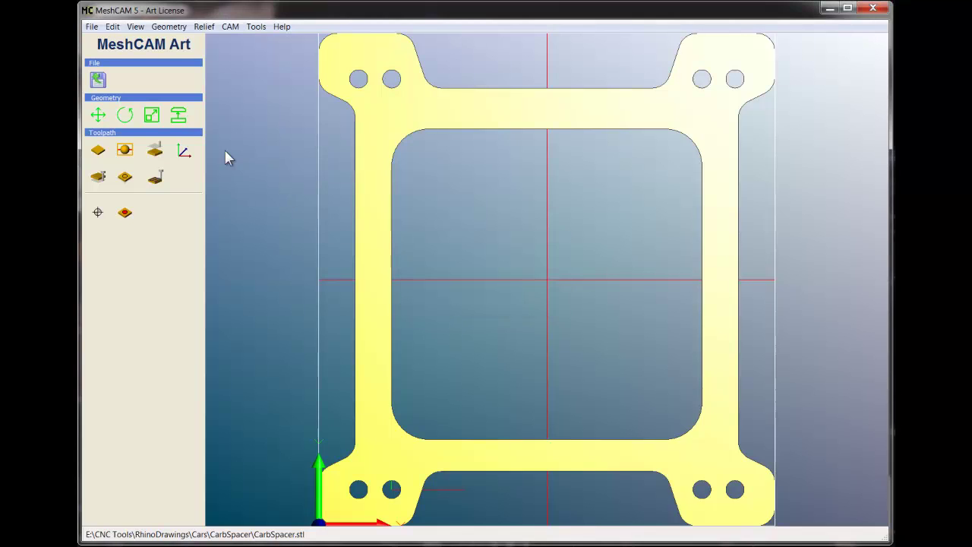
pyautogui.click(185, 152)
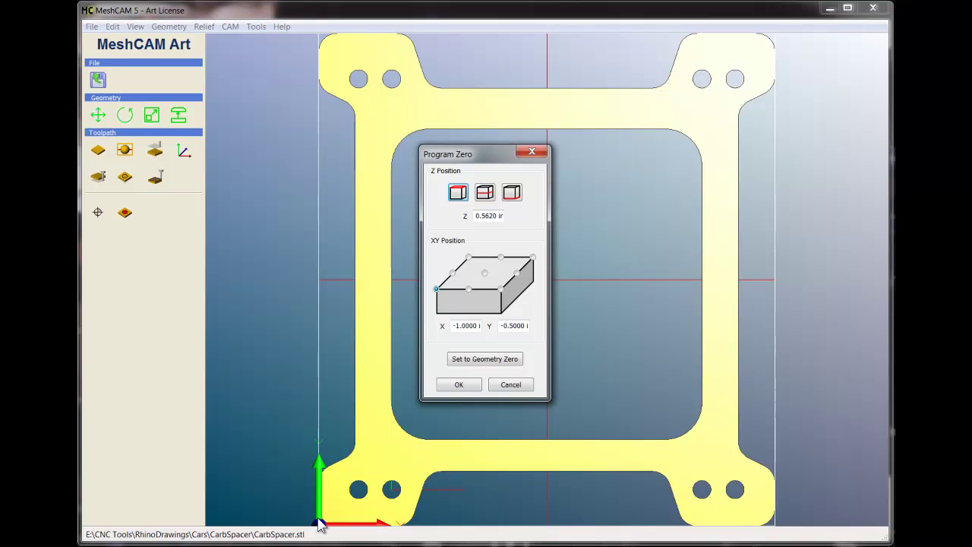
pyautogui.click(471, 389)
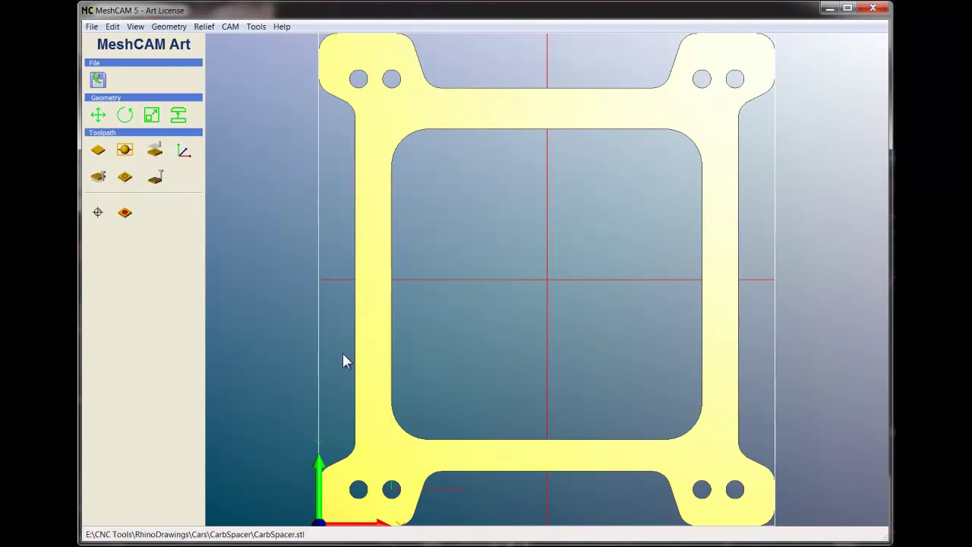
# - Accept a maximum cutting depth of 0.6250 in and check the machining region options without defining a region
pyautogui.click(97, 179)
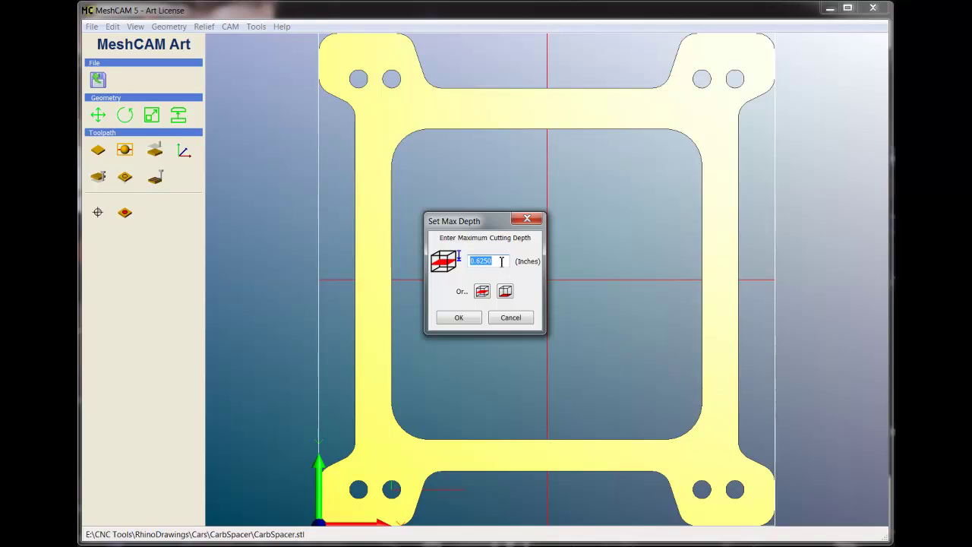
pyautogui.click(458, 318)
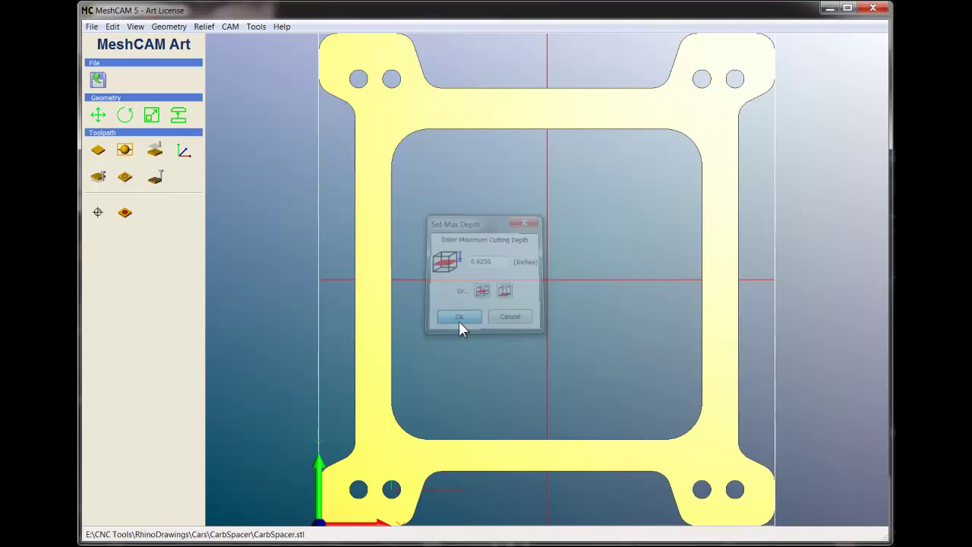
pyautogui.click(125, 179)
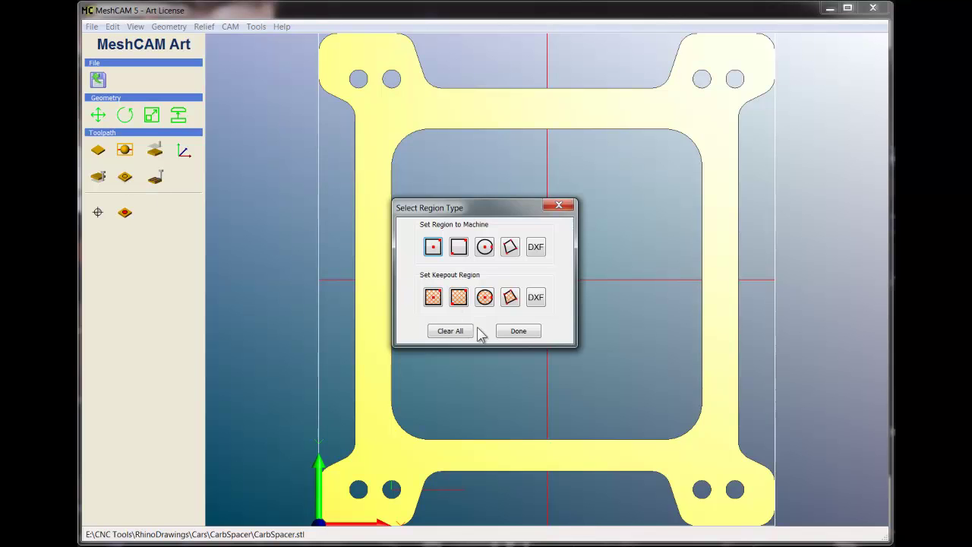
pyautogui.click(559, 206)
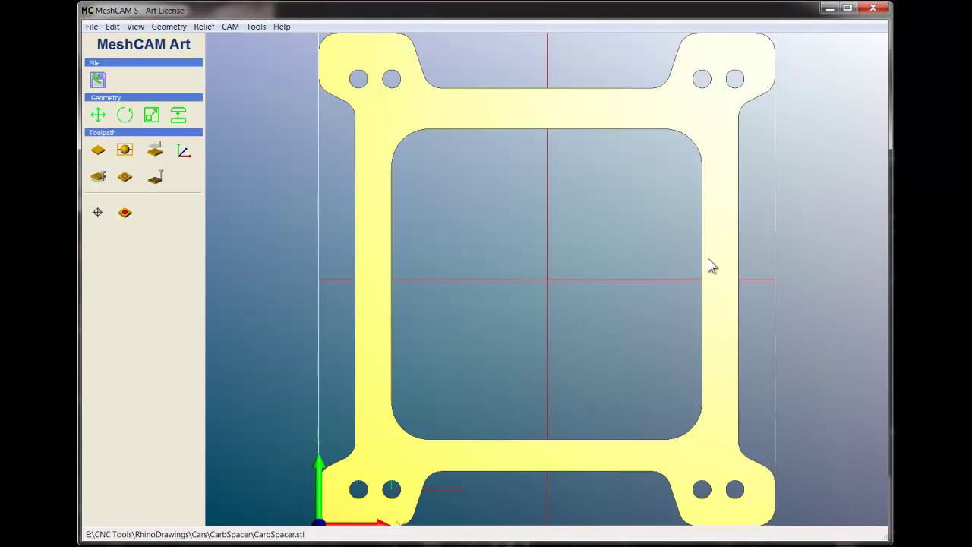
# - Open the toolpath parameters, switch to GWizard Machinist's Calculator, and select a Carbide Endmill with 3 flutes
pyautogui.click(156, 179)
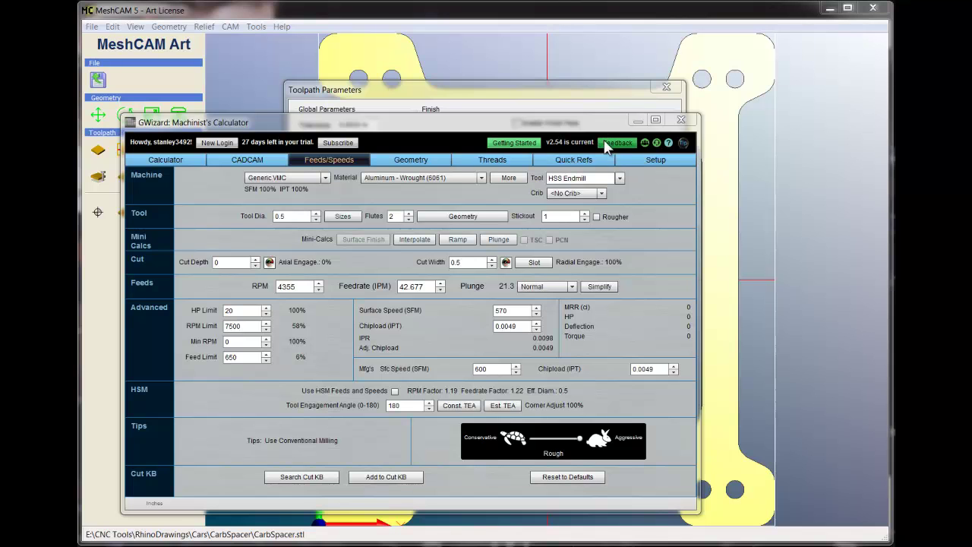
pyautogui.click(407, 213)
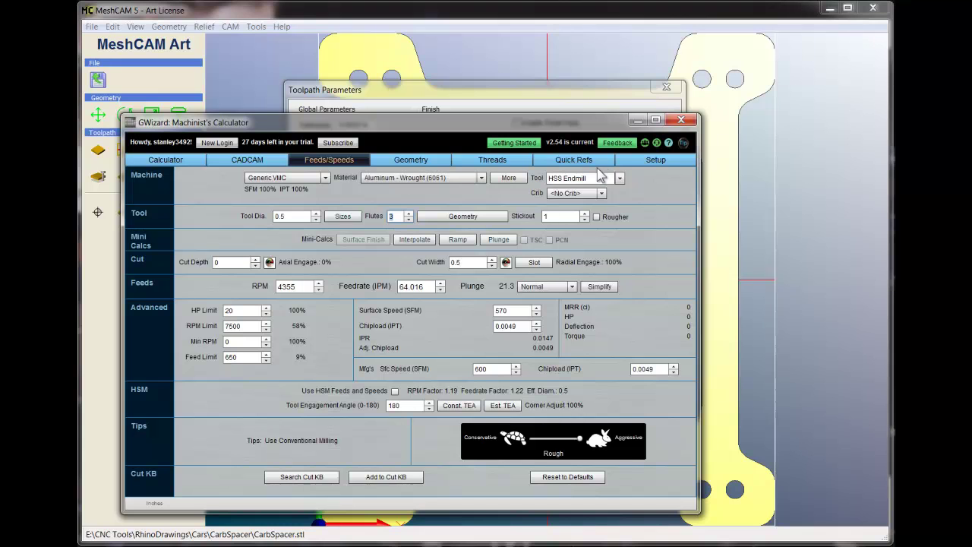
pyautogui.click(619, 178)
pyautogui.click(581, 216)
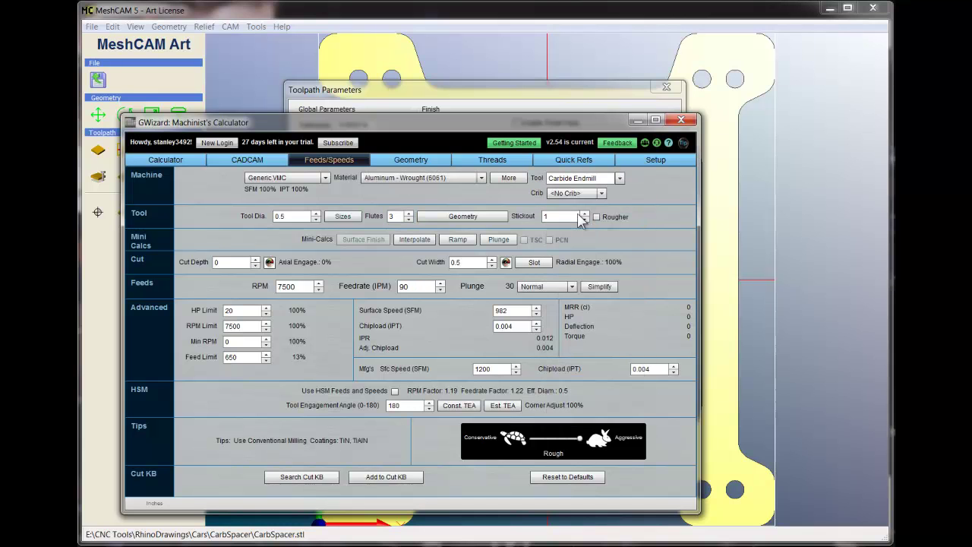
# - Calculate feeds and speeds for a 0.25 tool diameter and 0.625 cut depth, and close the calculator
pyautogui.click(281, 216)
pyautogui.write('2')
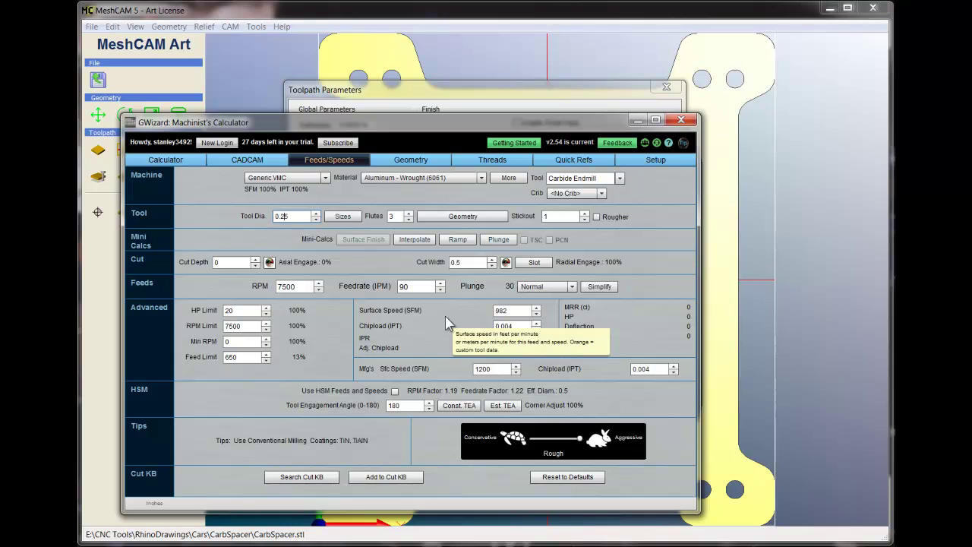
pyautogui.press('Tab')
pyautogui.write('.625')
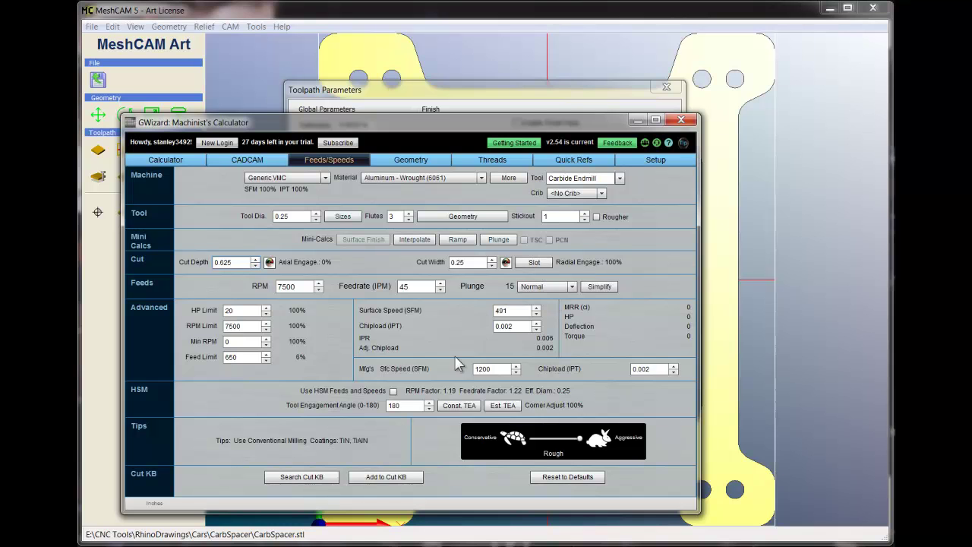
pyautogui.moveTo(402, 347)
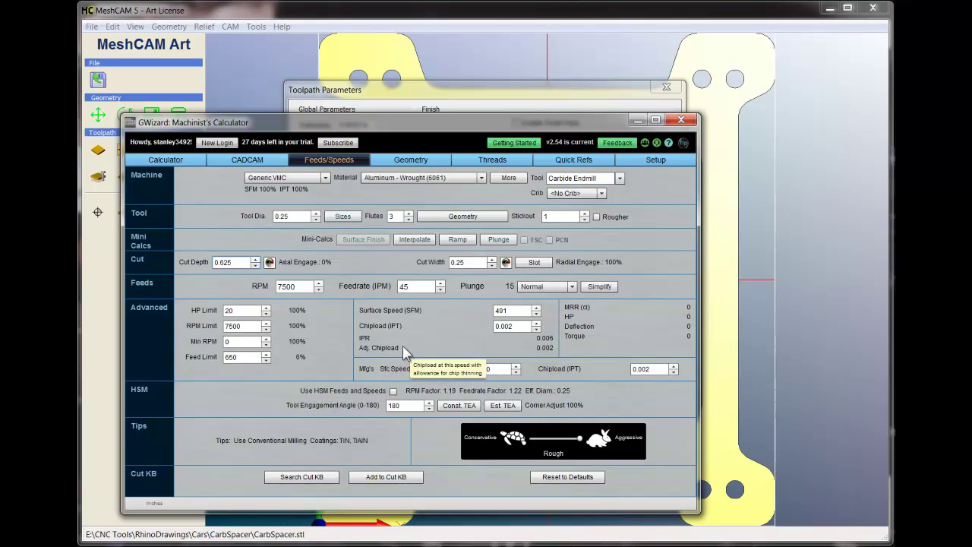
pyautogui.click(681, 121)
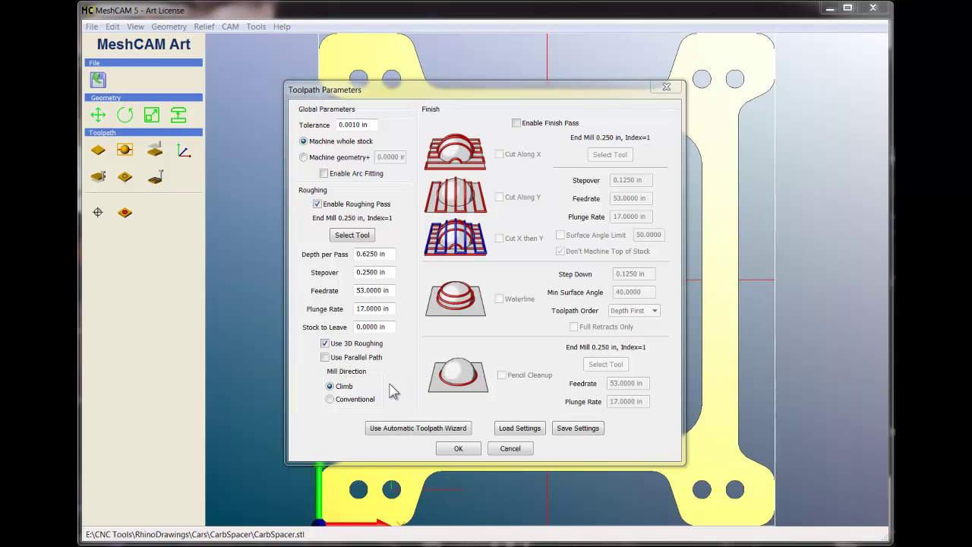
# - Generate the roughing toolpath and save it as the Mach3-Inch file MeshCamCarbSpacer.nc, overwriting the existing file
pyautogui.click(448, 448)
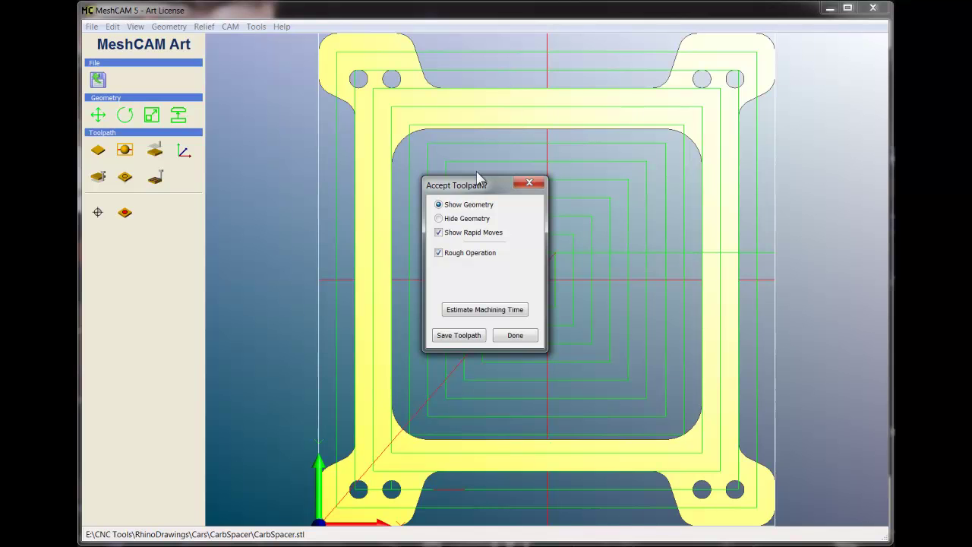
pyautogui.moveTo(484, 185); pyautogui.dragTo(156, 231)
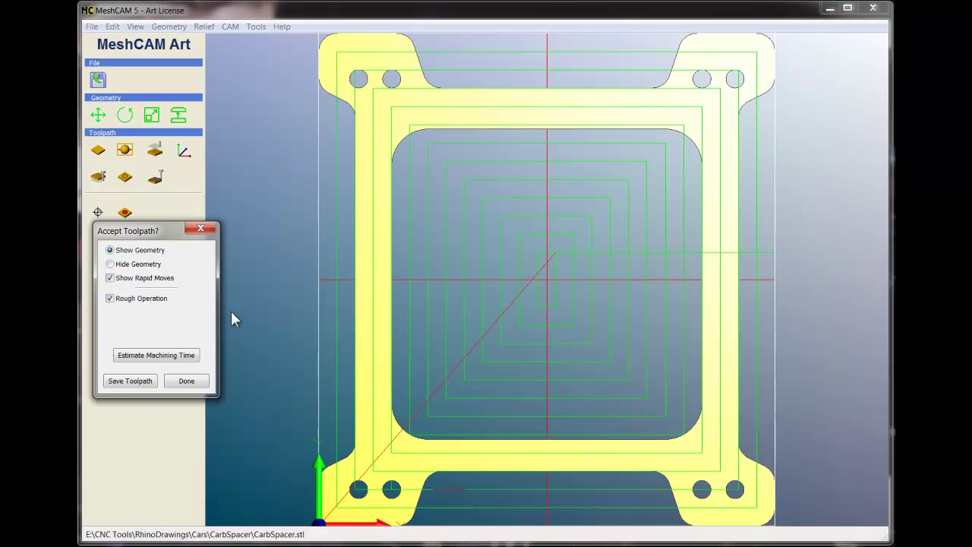
pyautogui.click(137, 382)
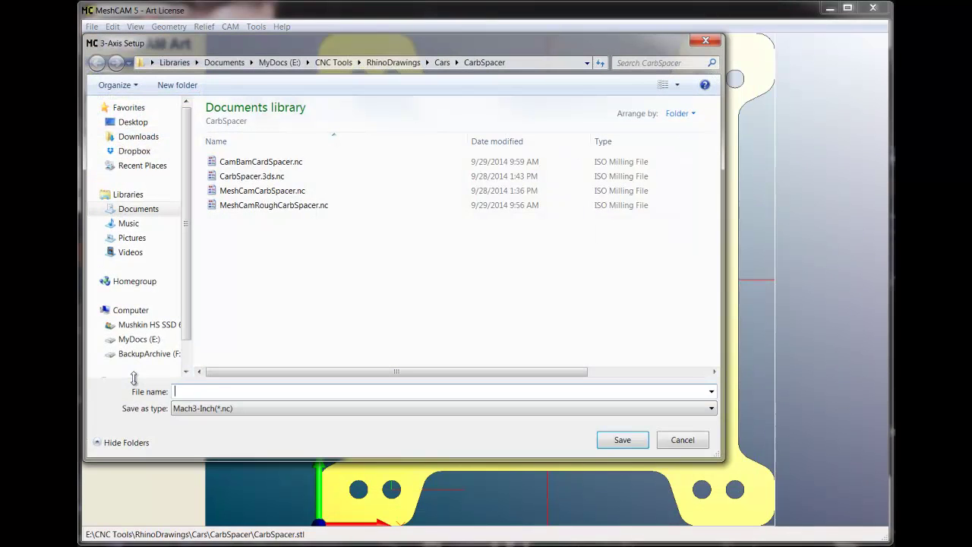
pyautogui.click(274, 195)
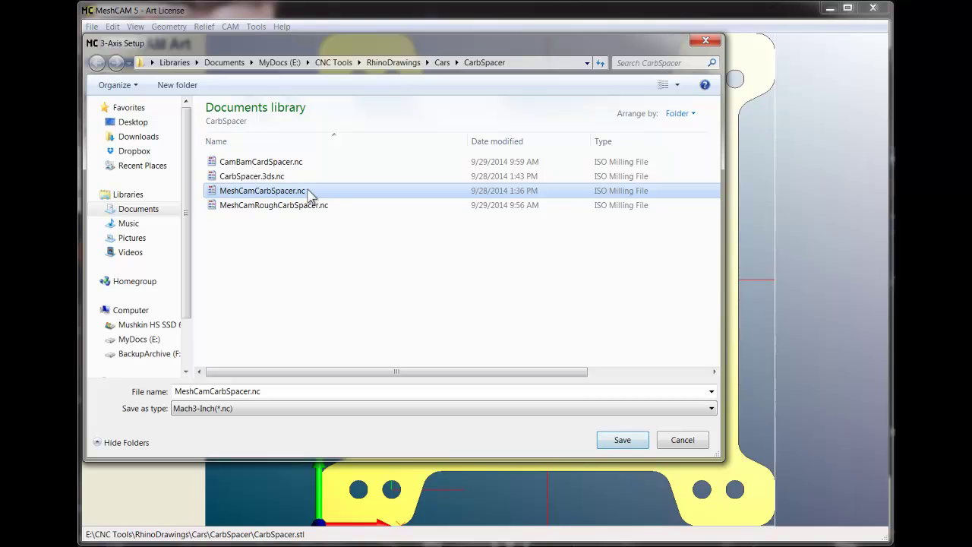
pyautogui.click(622, 440)
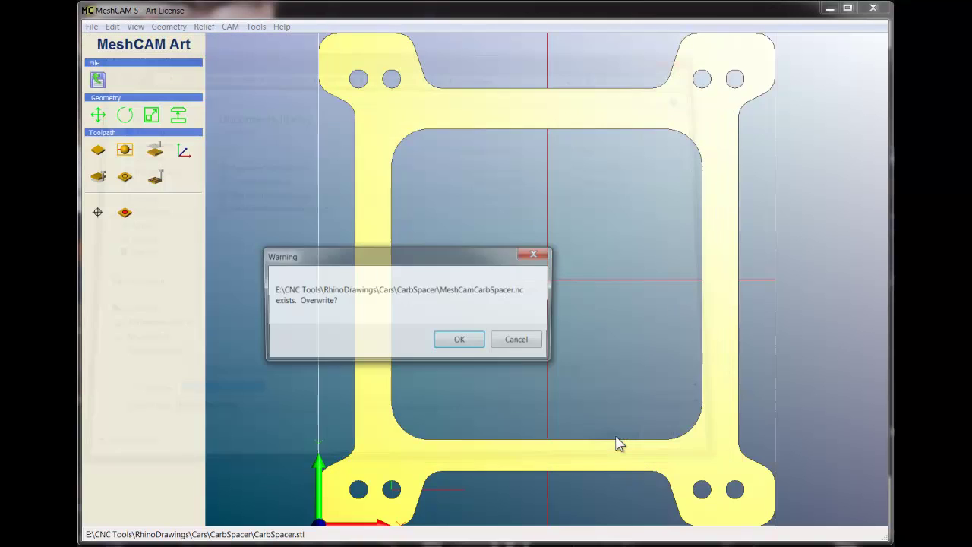
pyautogui.click(469, 344)
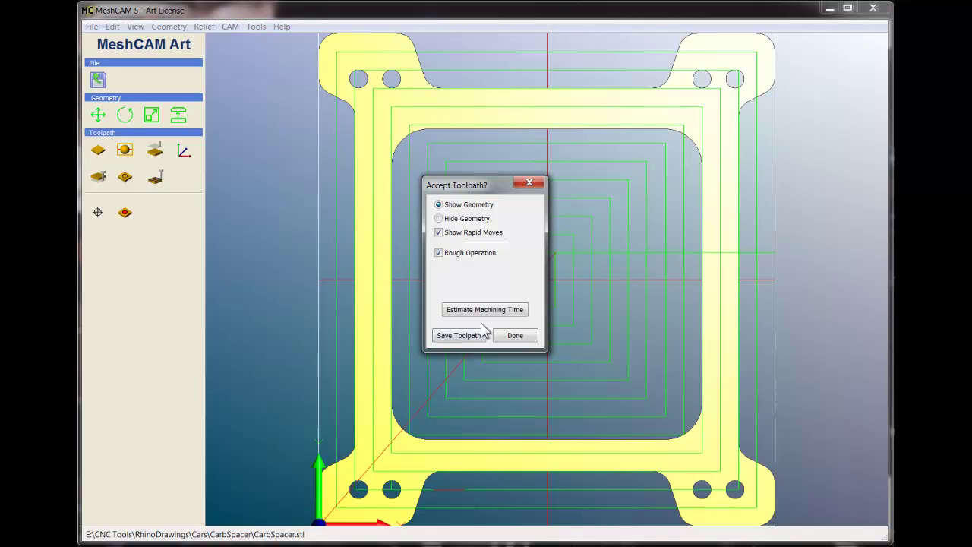
pyautogui.click(513, 337)
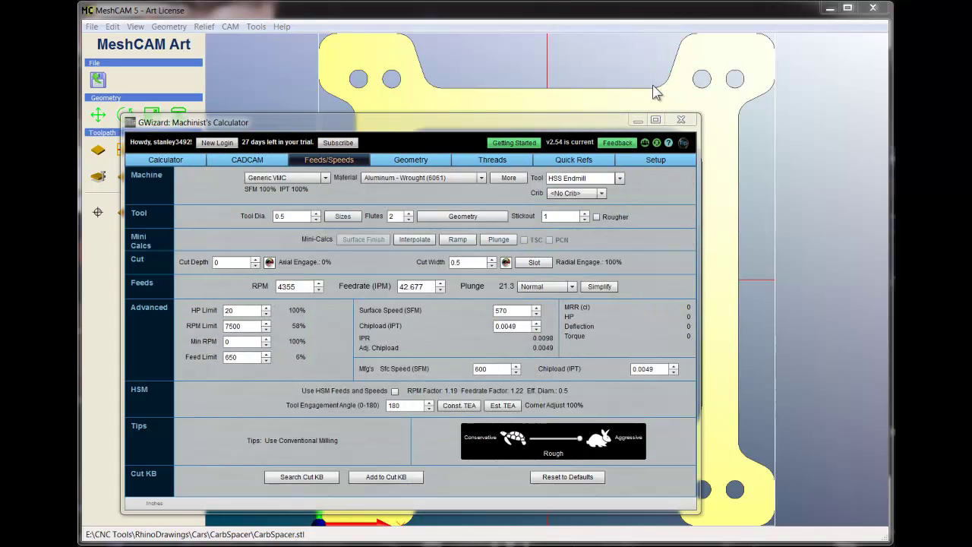
# - Close the calculator, switch to GWizard G-Code Editor, enlarge its window, and open MeshCamRoughCarbSpacer.nc
pyautogui.click(679, 121)
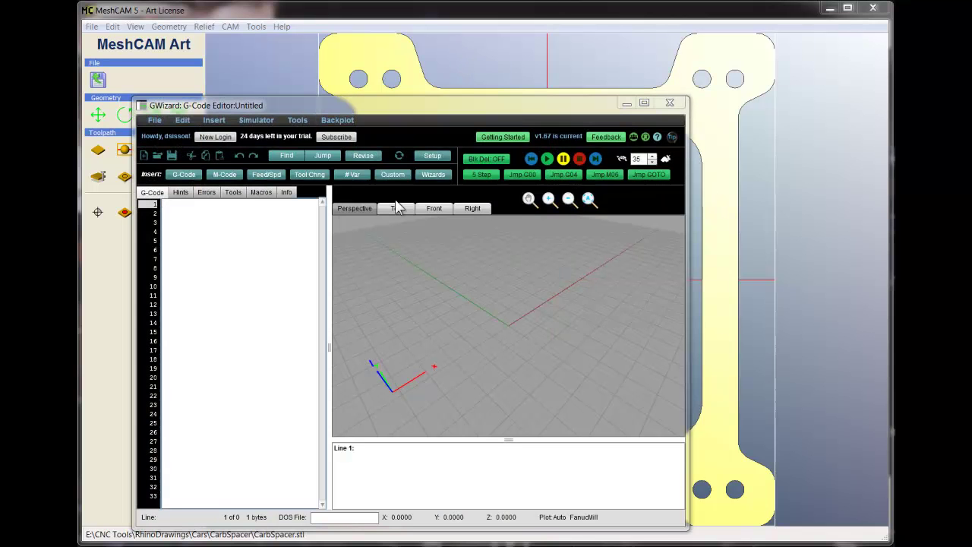
pyautogui.moveTo(232, 109); pyautogui.dragTo(183, 21)
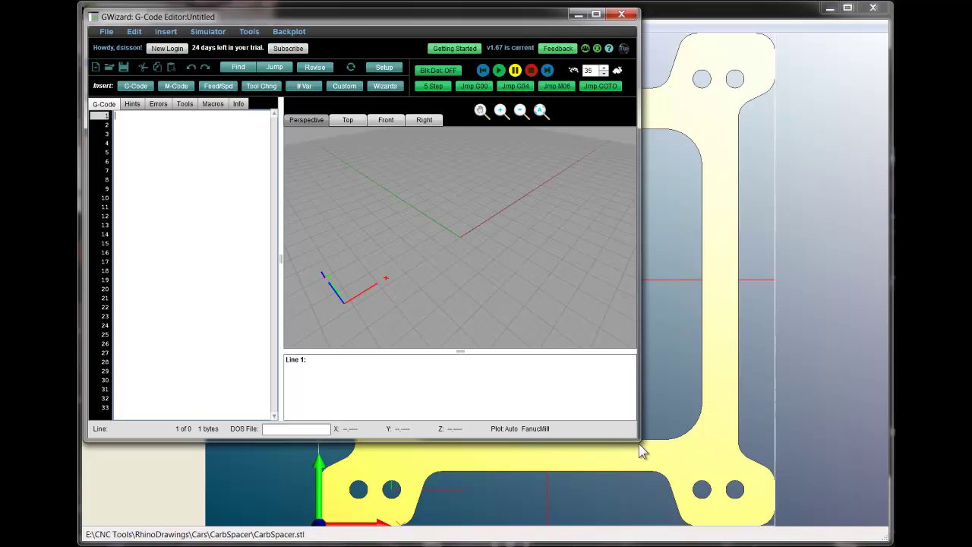
pyautogui.moveTo(641, 447); pyautogui.dragTo(887, 541)
pyautogui.click(105, 32)
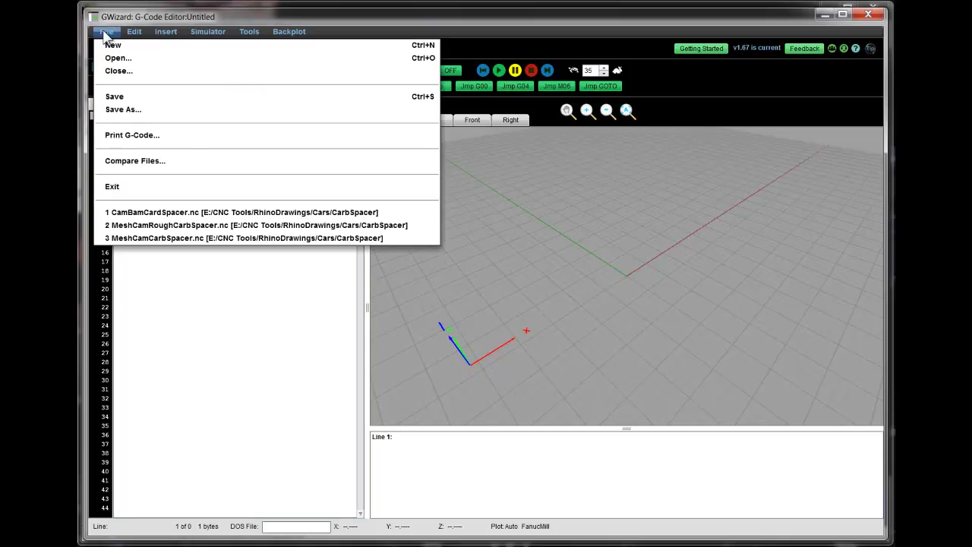
pyautogui.click(182, 225)
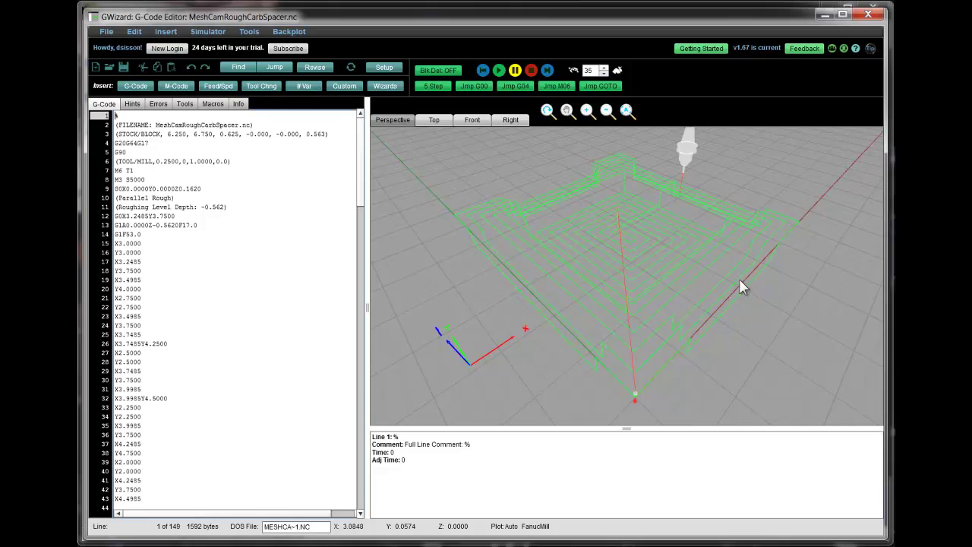
# - Check the G-code program's run time, feeds and extents information, and minimize the editor to return to MeshCAM
pyautogui.moveTo(509, 21); pyautogui.dragTo(530, 258)
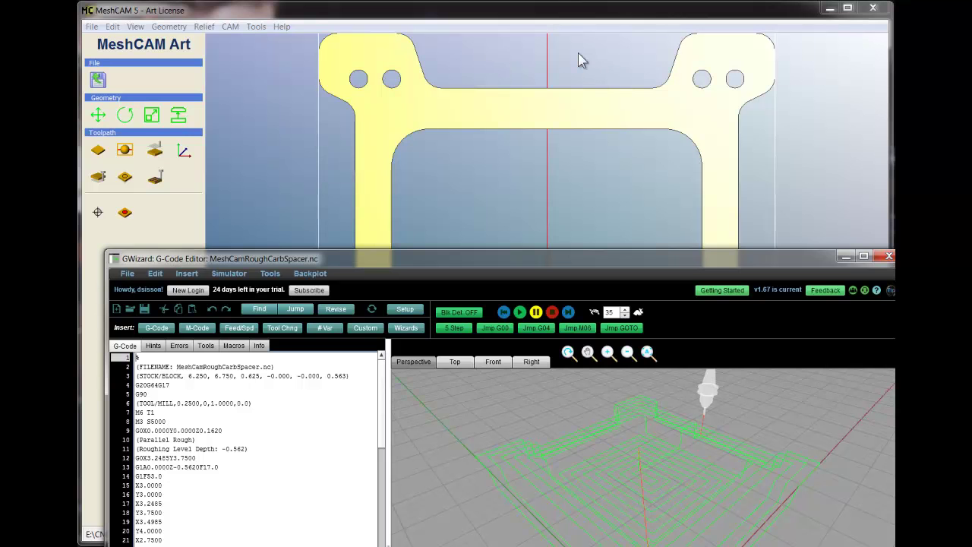
pyautogui.moveTo(528, 259); pyautogui.dragTo(509, 20)
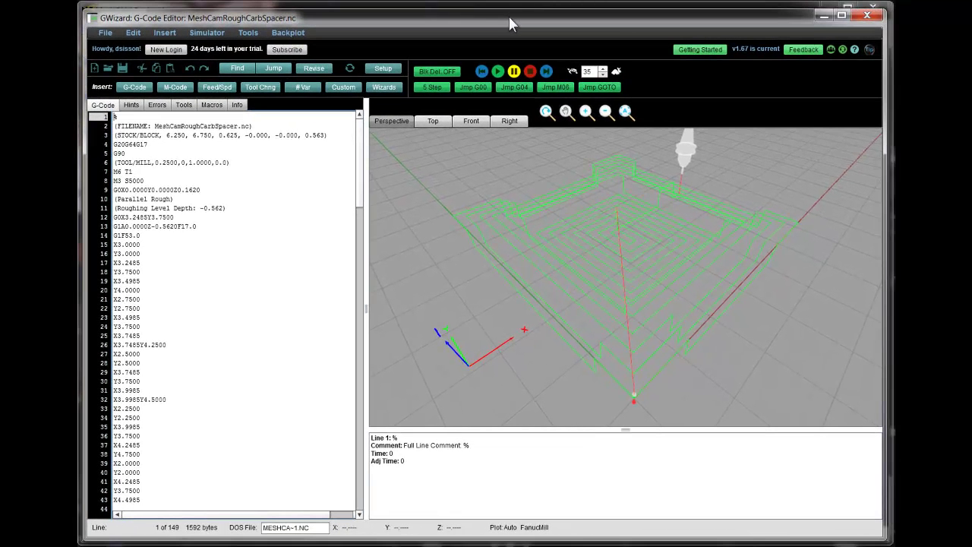
pyautogui.click(237, 105)
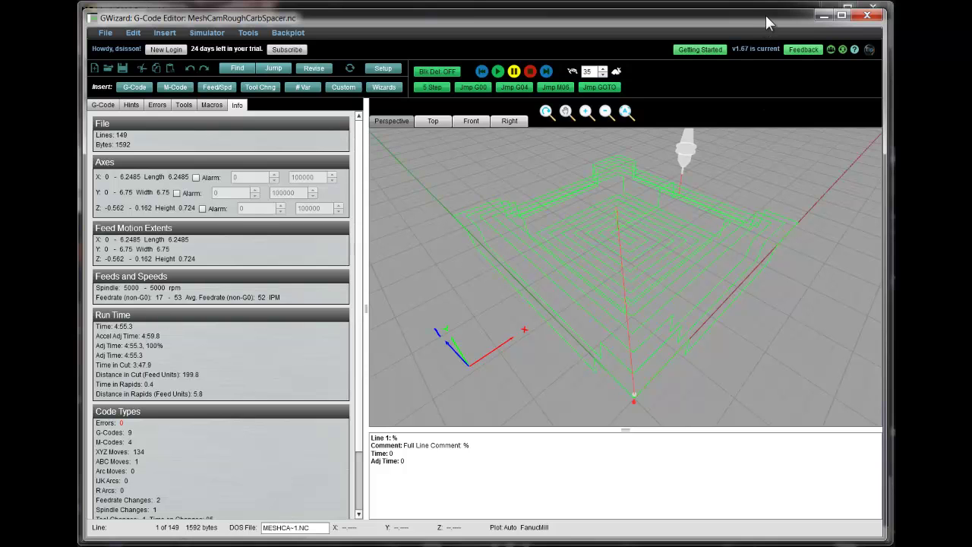
pyautogui.click(824, 15)
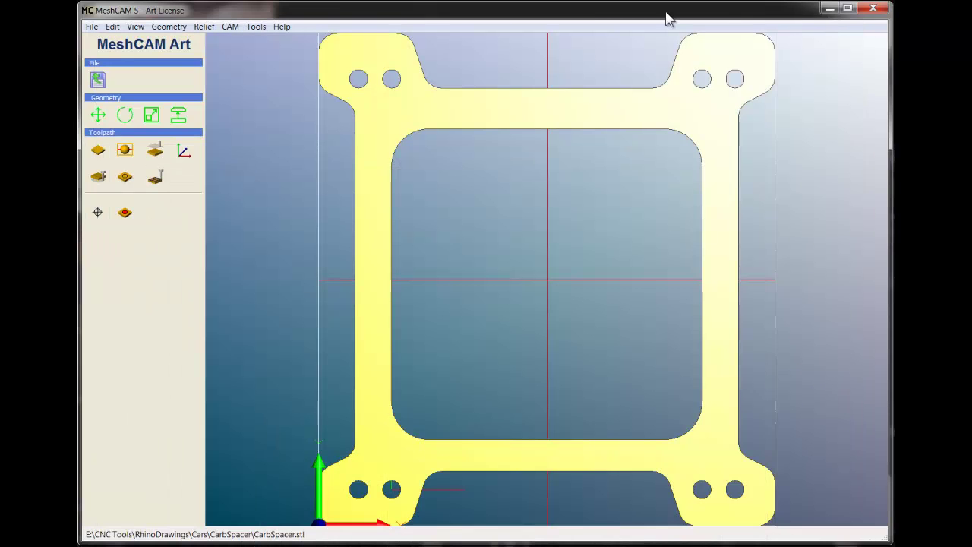